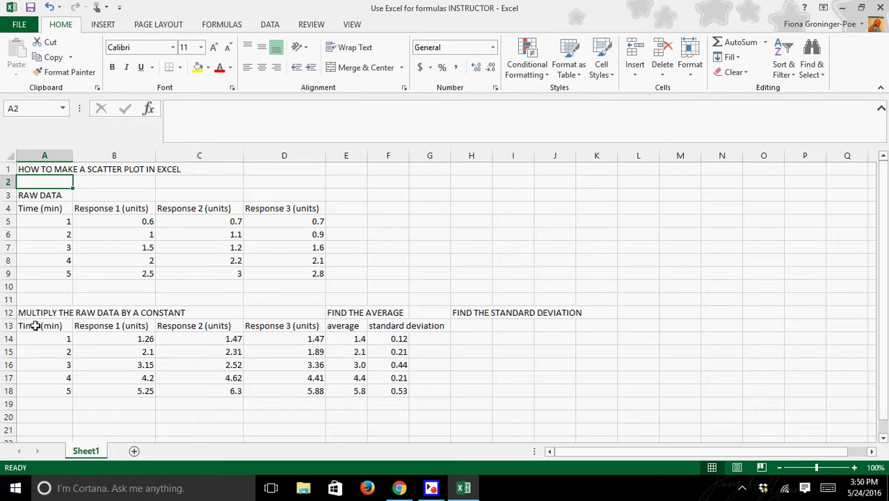
# - Select the scaled Time and Response table A13:D18 and bring up the INSERT ribbon
pyautogui.moveTo(34, 326); pyautogui.dragTo(308, 389)
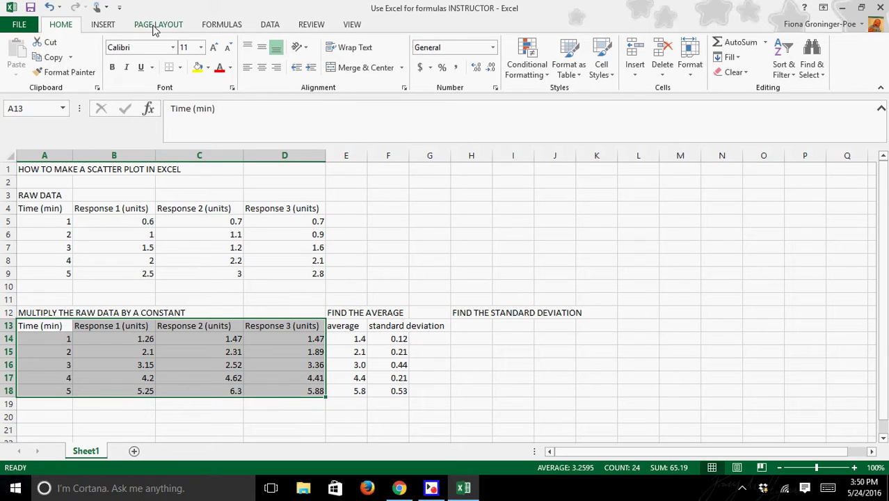
pyautogui.click(102, 26)
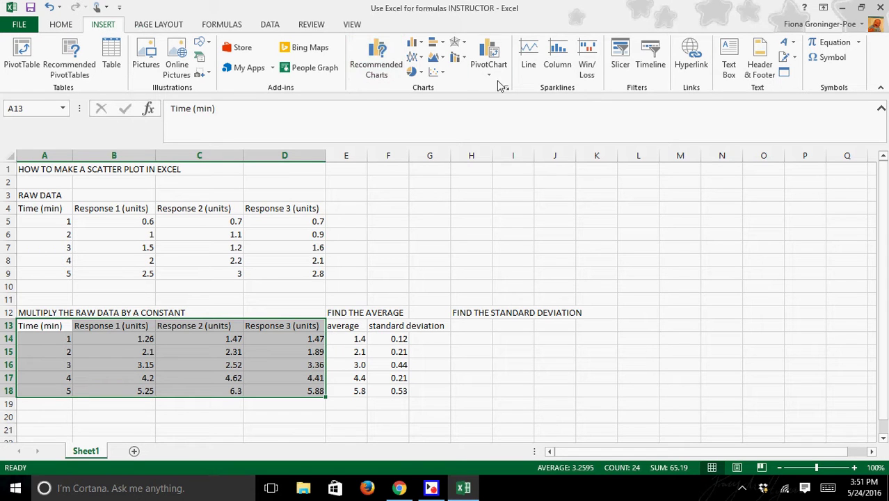
# - Insert a markers-only scatter chart of Responses 1–3 against Time
pyautogui.click(446, 75)
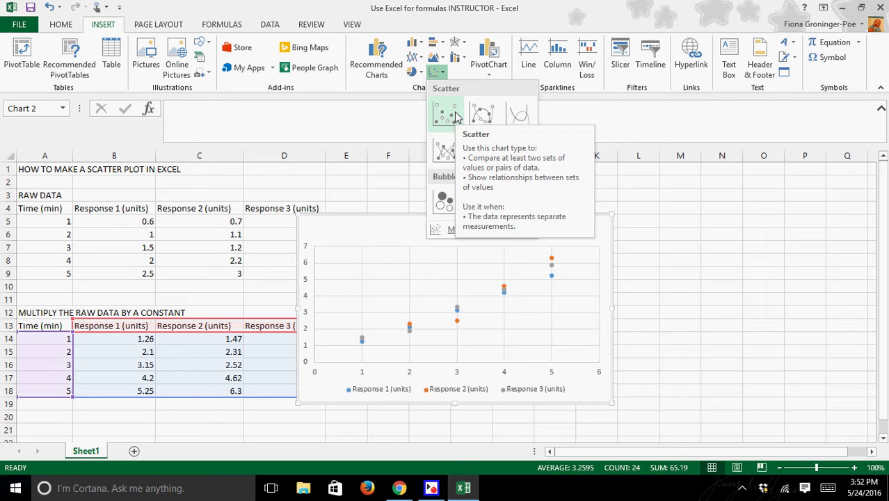
pyautogui.click(455, 115)
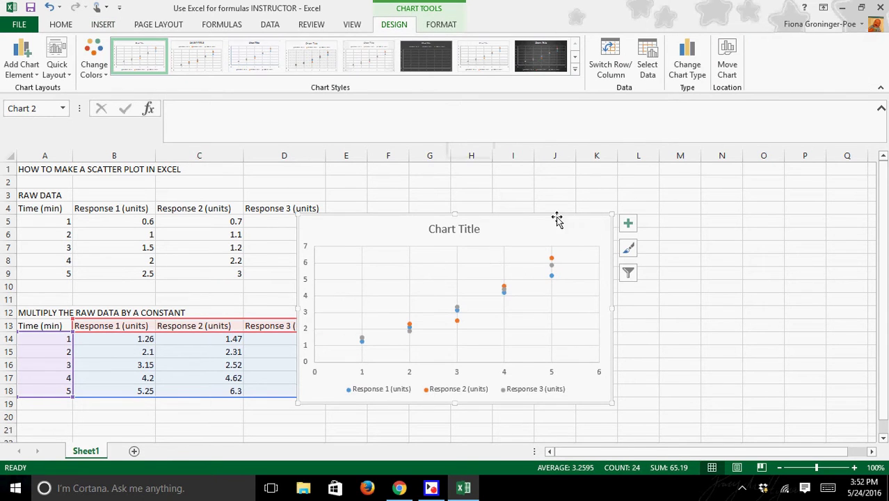
# - Move the chart to the right of the data and show the Quick Layout gallery
pyautogui.moveTo(537, 223); pyautogui.dragTo(671, 211)
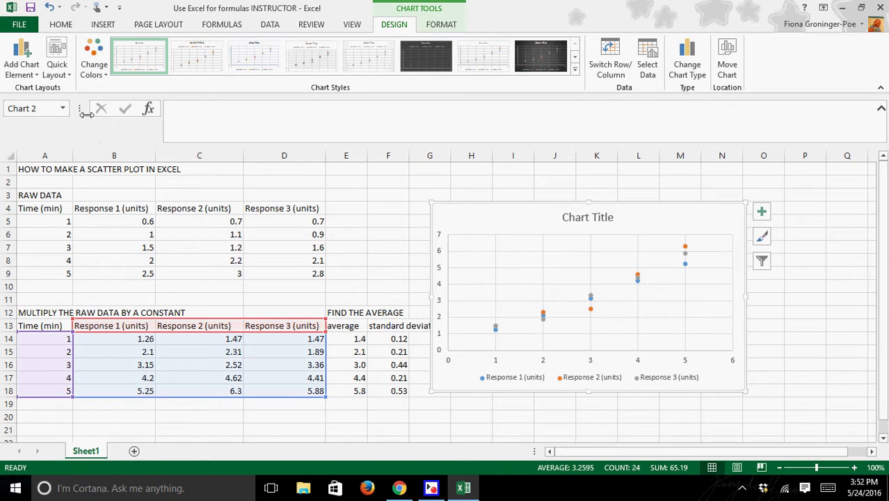
pyautogui.click(69, 78)
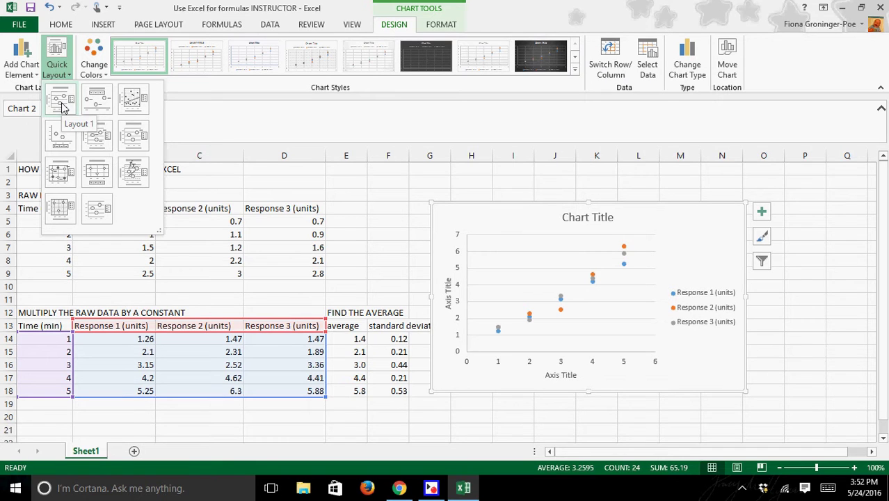
# - Apply Layout 10 and retitle the horizontal axis 'Time (min)'
pyautogui.click(61, 208)
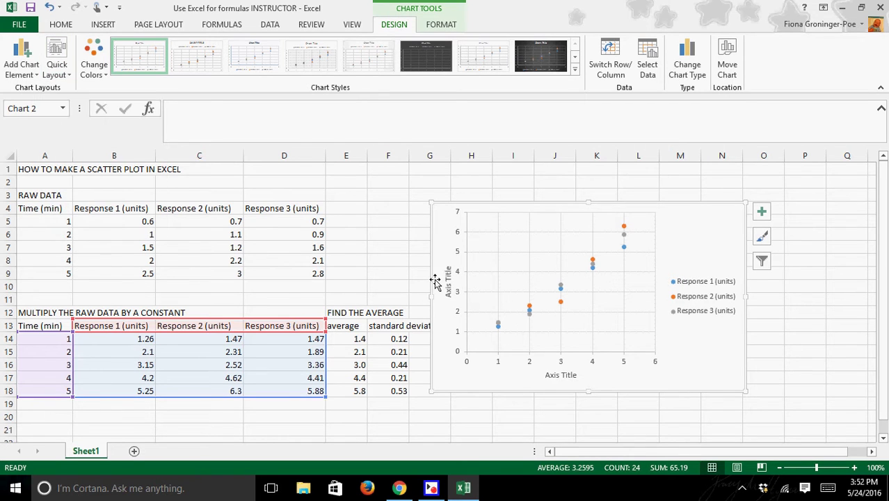
pyautogui.click(563, 375)
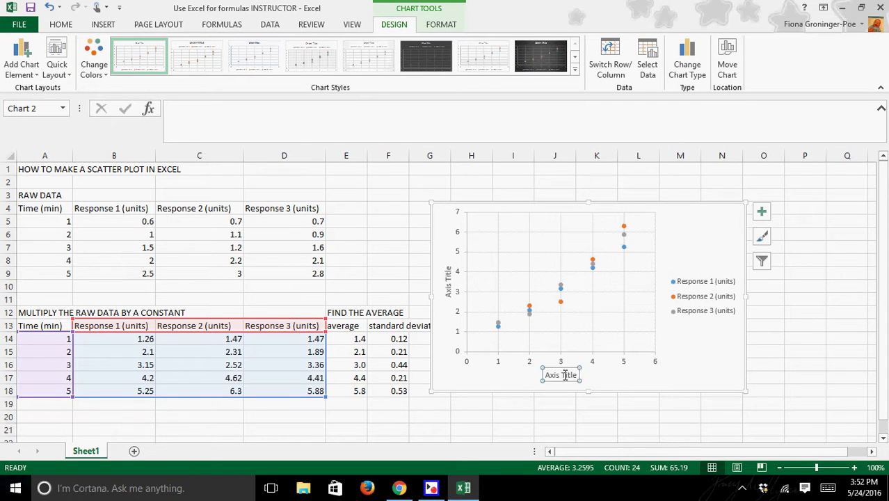
pyautogui.doubleClick(564, 375)
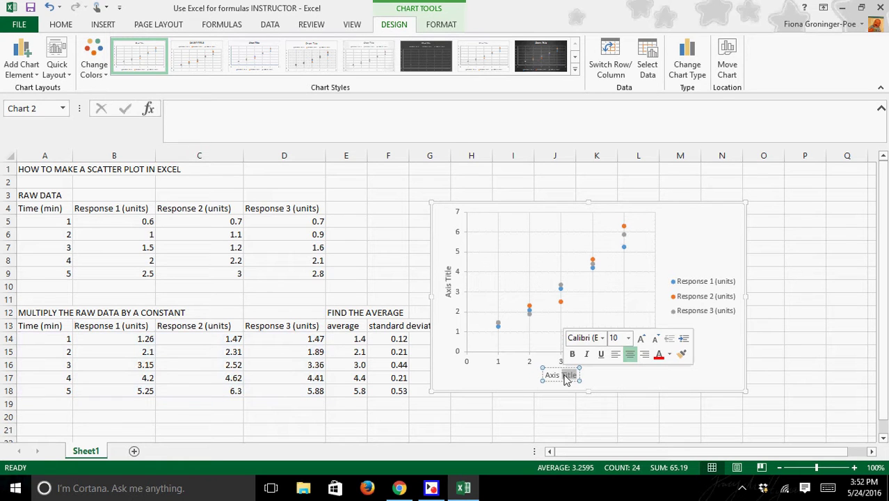
pyautogui.press('BackSpace')
pyautogui.press('BackSpace')
pyautogui.press('BackSpace')
pyautogui.press('BackSpace')
pyautogui.press('BackSpace')
pyautogui.write('Tim')
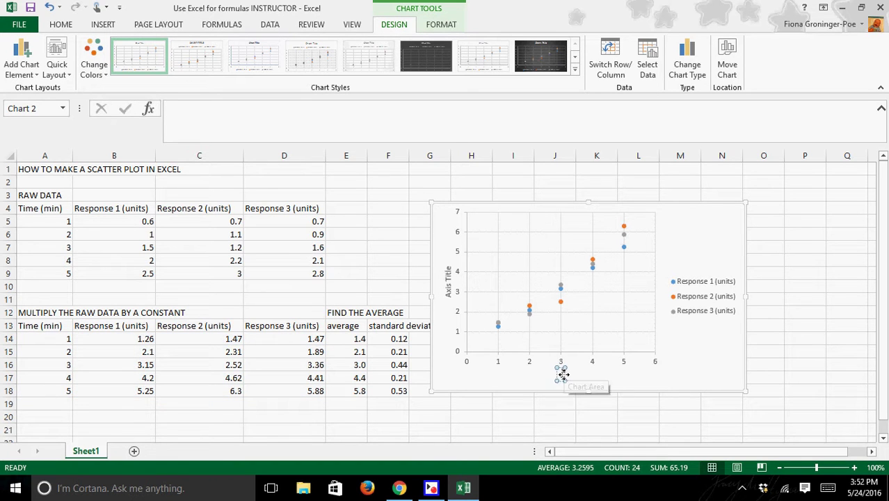
pyautogui.write('e')
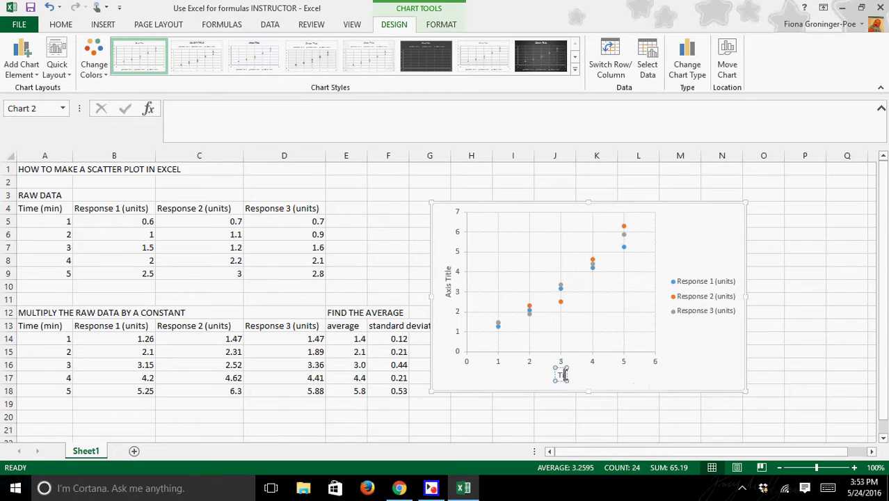
pyautogui.write(' (seconds')
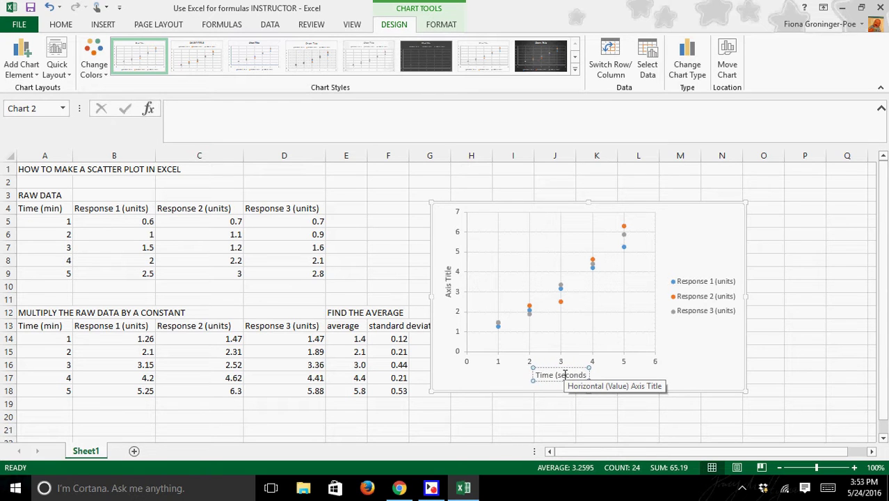
pyautogui.press('BackSpace')
pyautogui.press('BackSpace')
pyautogui.press('BackSpace')
pyautogui.press('BackSpace')
pyautogui.press('BackSpace')
pyautogui.write('min)')
# - Retitle the vertical axis 'Response (units)'
pyautogui.click(445, 281)
pyautogui.tripleClick(447, 281)
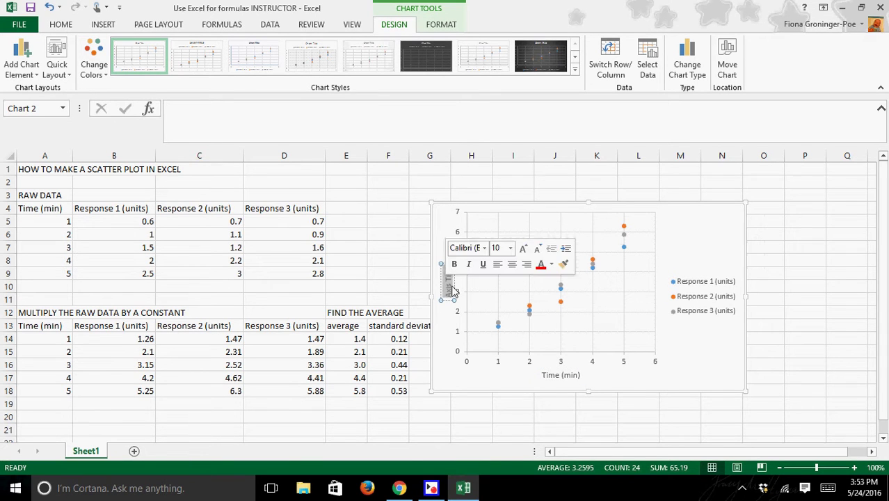
pyautogui.write('Resp')
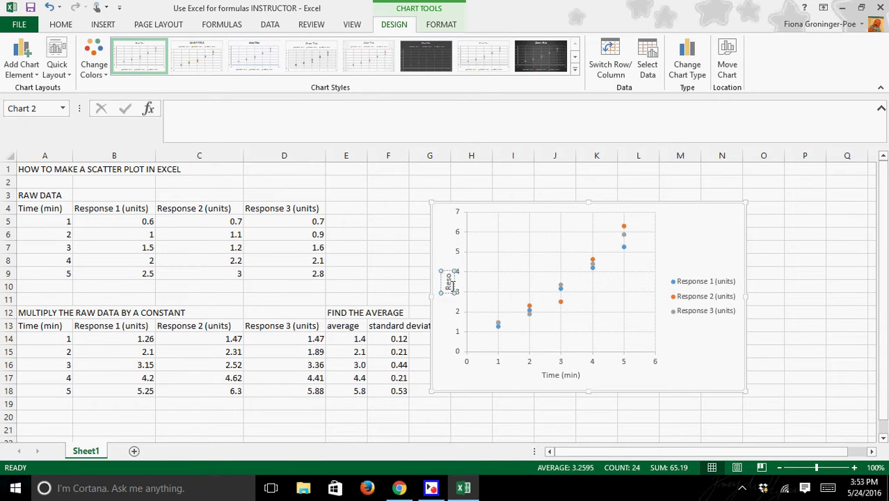
pyautogui.write('onse (units')
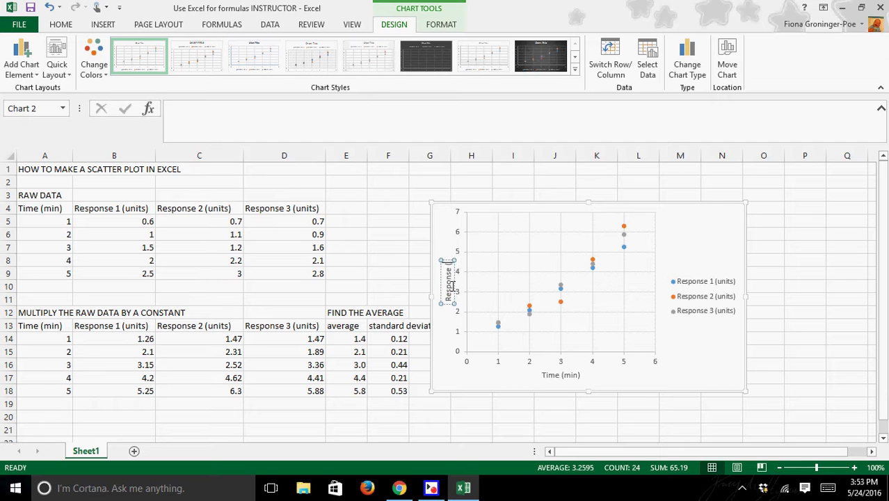
pyautogui.write(')')
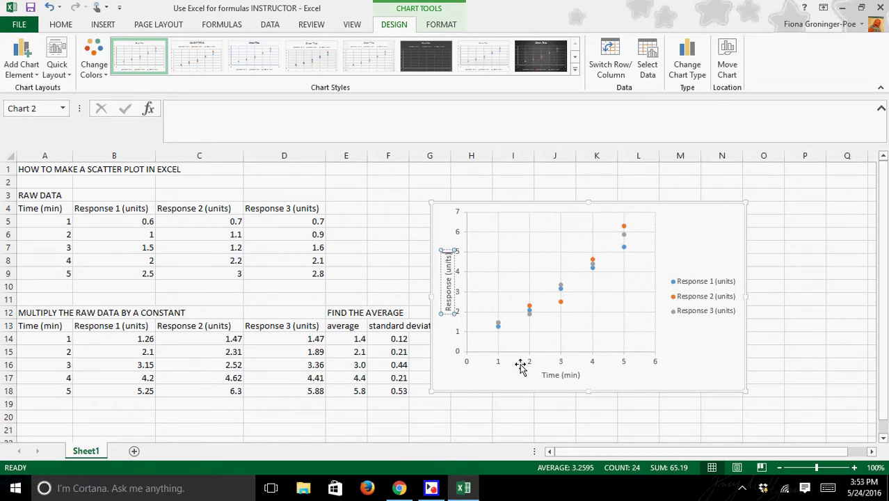
pyautogui.moveTo(500, 331)
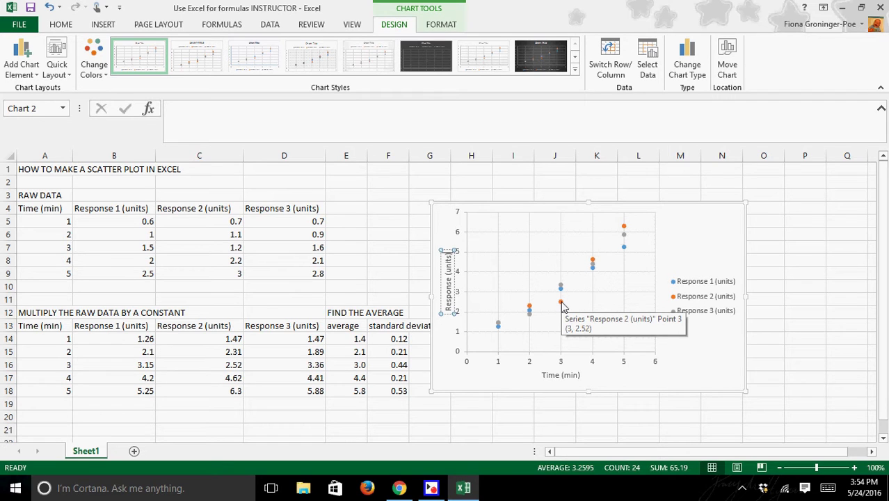
# - Bring up the shortcut menu for the Response 2 data series
pyautogui.rightClick(562, 306)
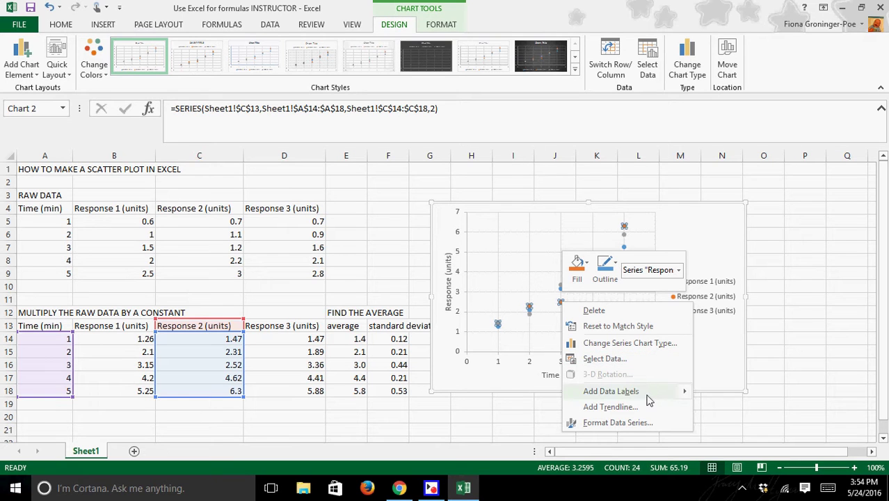
pyautogui.moveTo(647, 395)
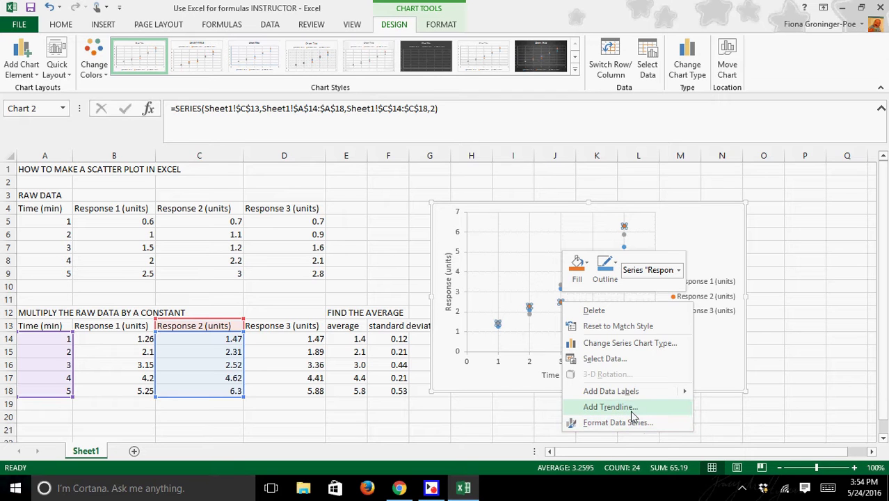
# - Add a linear trendline to Response 2 and scroll its settings to Forecast
pyautogui.press('Escape')
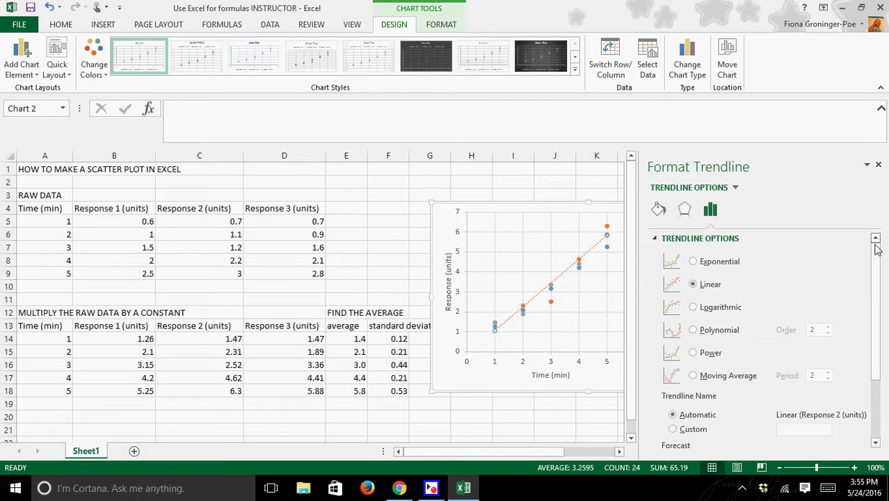
pyautogui.moveTo(878, 267); pyautogui.dragTo(878, 304)
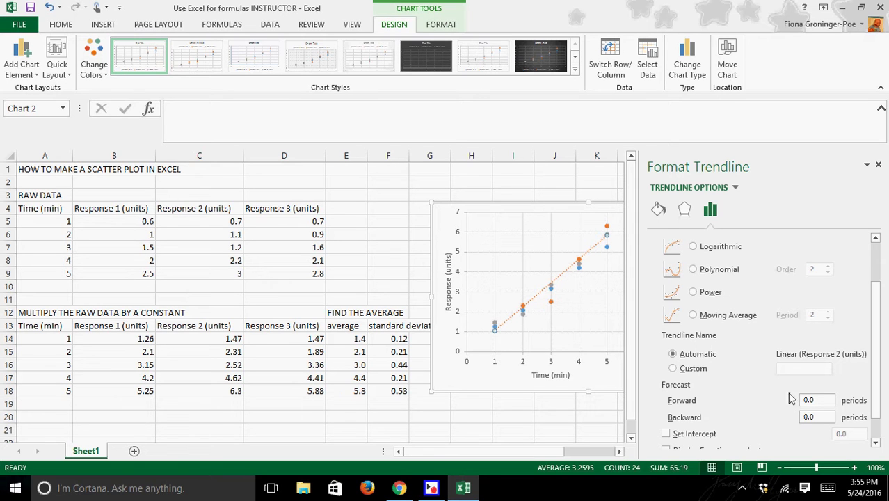
pyautogui.moveTo(878, 310); pyautogui.dragTo(879, 337)
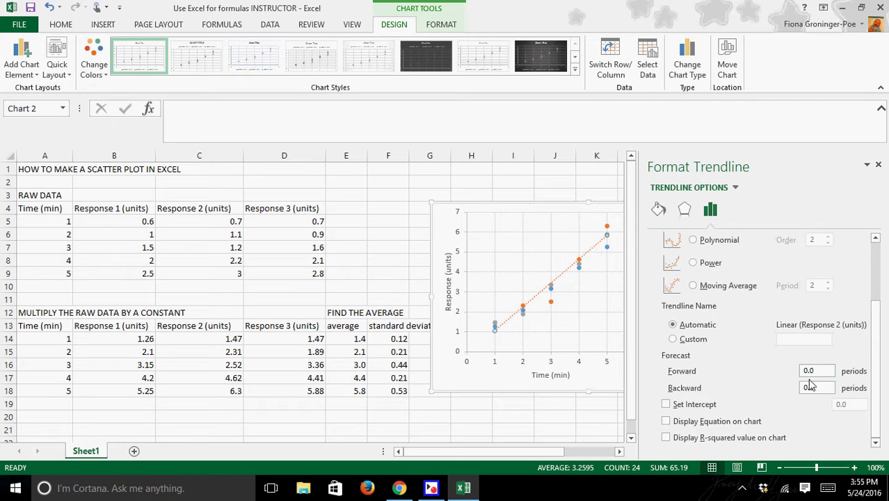
# - Forecast the Response 2 trendline 1 period forward and backward, leaving the intercept unset
pyautogui.moveTo(822, 371); pyautogui.dragTo(799, 371)
pyautogui.write('1')
pyautogui.moveTo(815, 387); pyautogui.dragTo(799, 387)
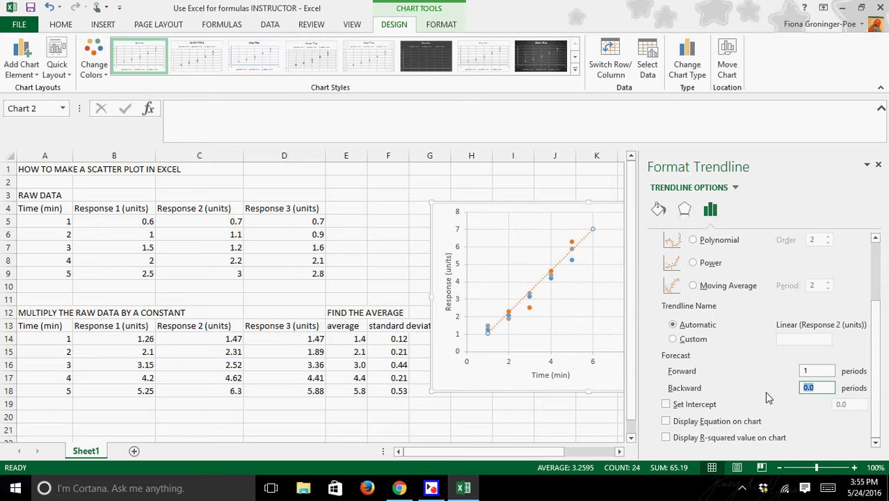
pyautogui.write('1')
pyautogui.click(808, 370)
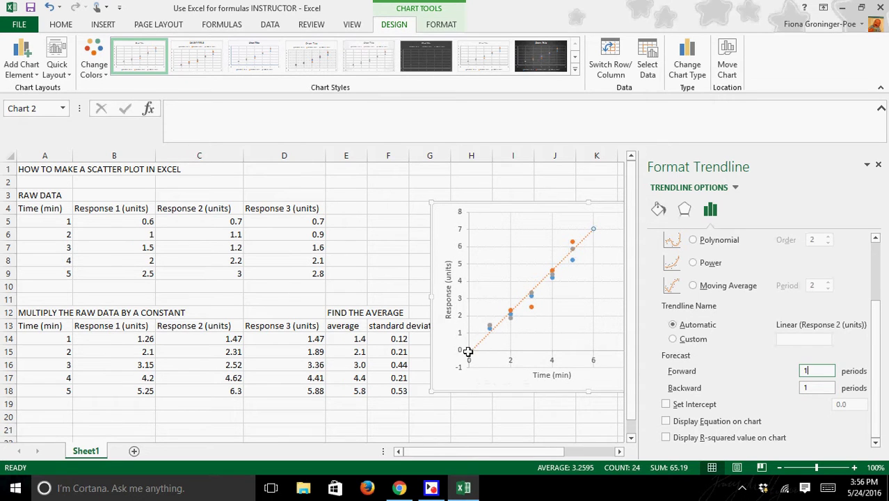
pyautogui.click(666, 404)
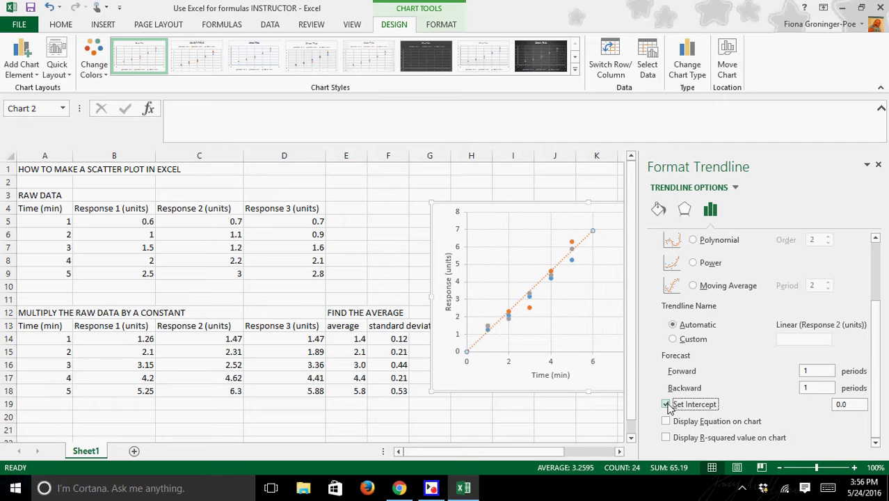
pyautogui.click(666, 404)
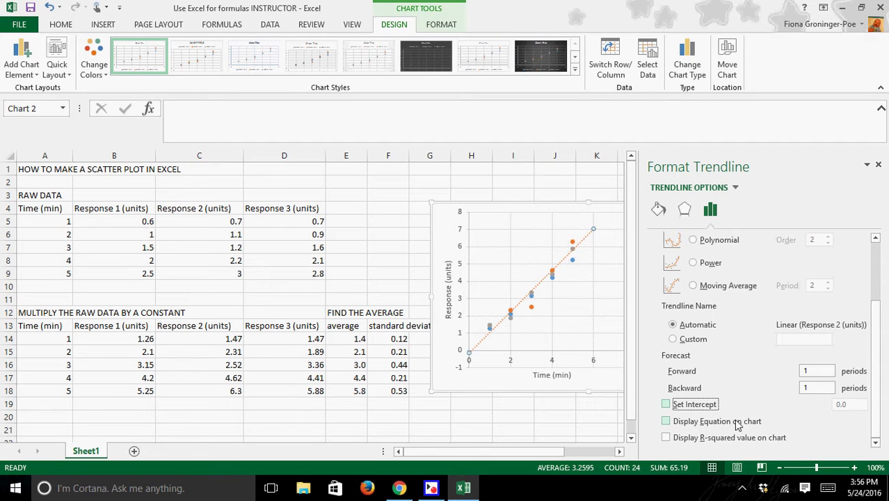
# - Display the Response 2 equation y = 1.197x − 0.147 near the top of the chart
pyautogui.click(667, 422)
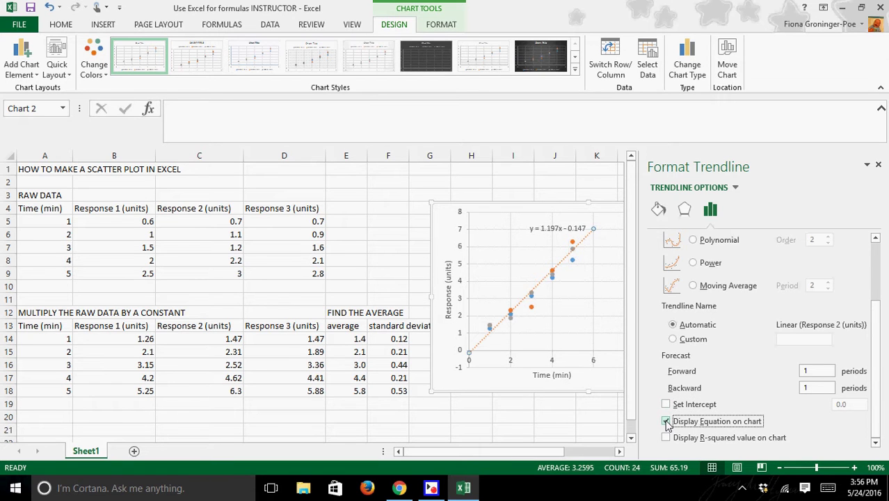
pyautogui.moveTo(557, 227); pyautogui.dragTo(522, 221)
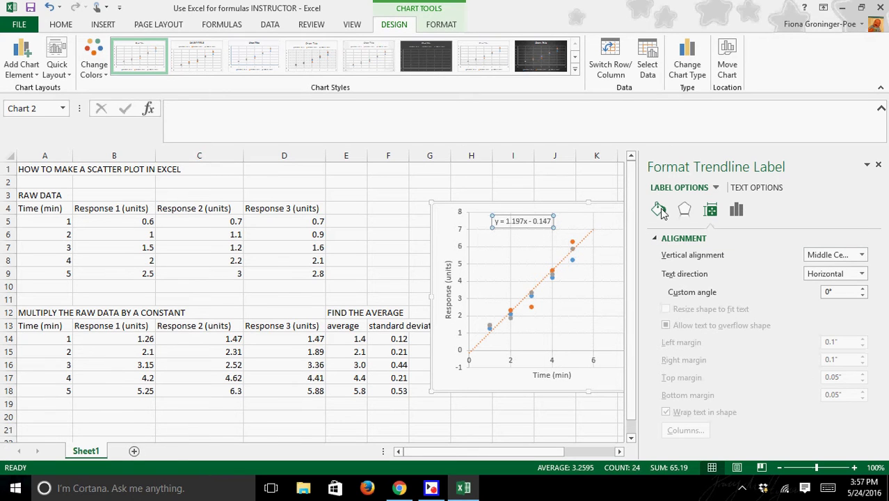
pyautogui.click(563, 265)
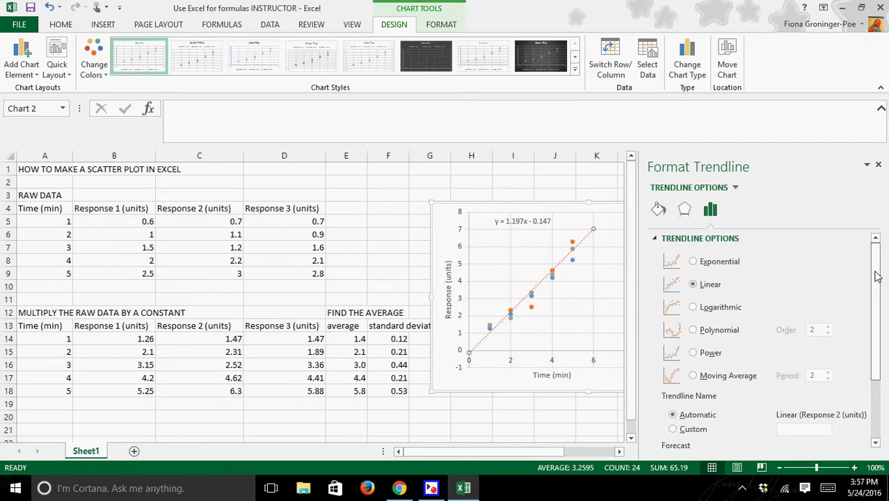
# - Show R² = 0.9199 under the Response 2 trendline equation
pyautogui.moveTo(875, 275); pyautogui.dragTo(874, 342)
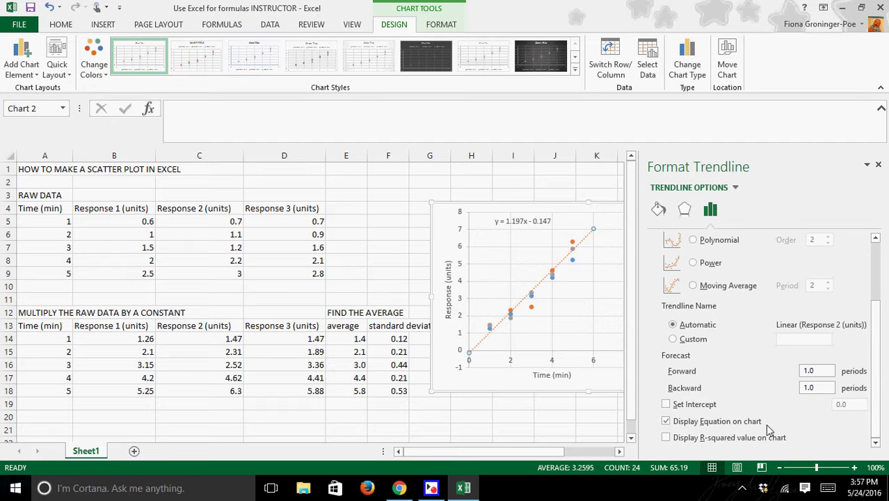
pyautogui.click(665, 438)
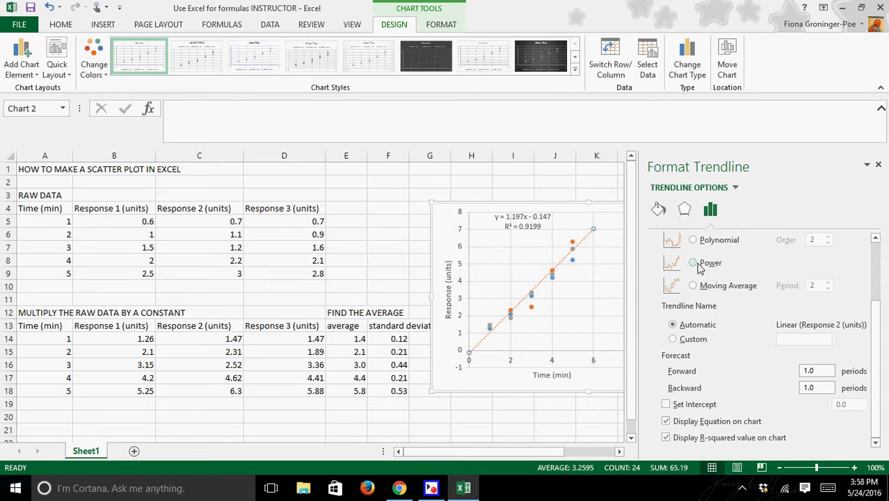
pyautogui.moveTo(575, 267)
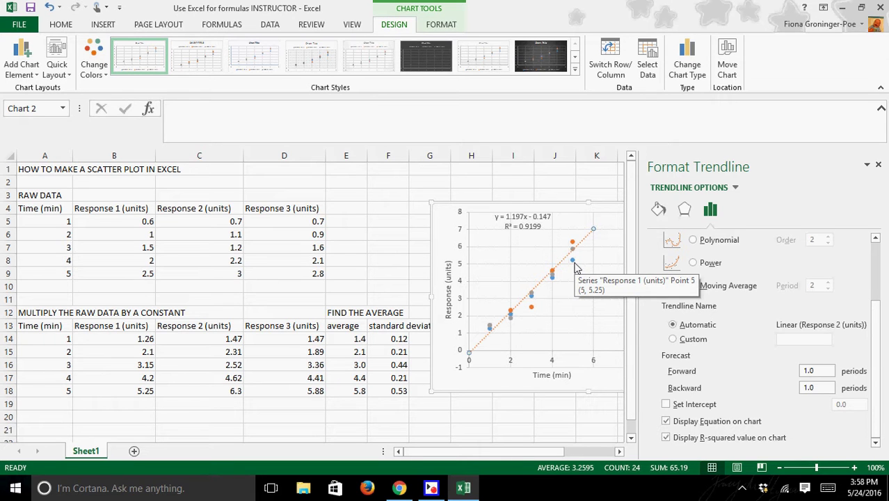
# - Add a Response 1 linear trendline labelled y = 1.008x + 0.168 and R² = 0.9983, placed left
pyautogui.rightClick(575, 266)
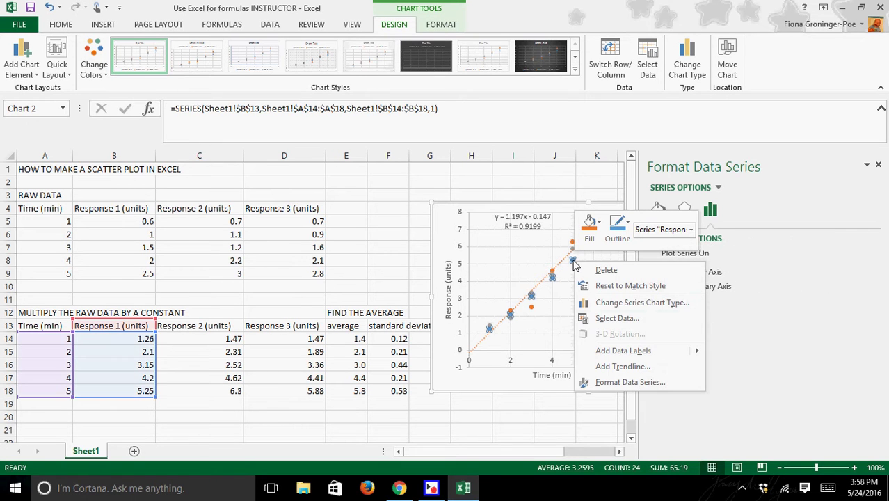
pyautogui.click(607, 368)
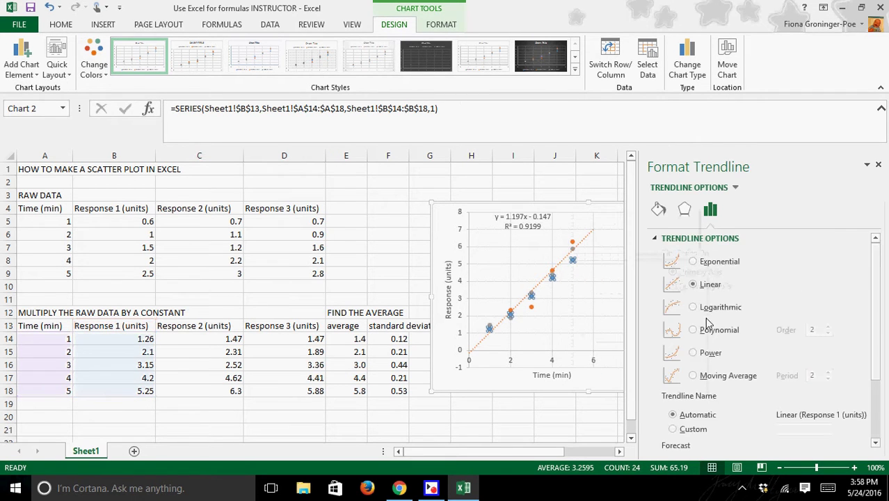
pyautogui.moveTo(879, 271); pyautogui.dragTo(879, 327)
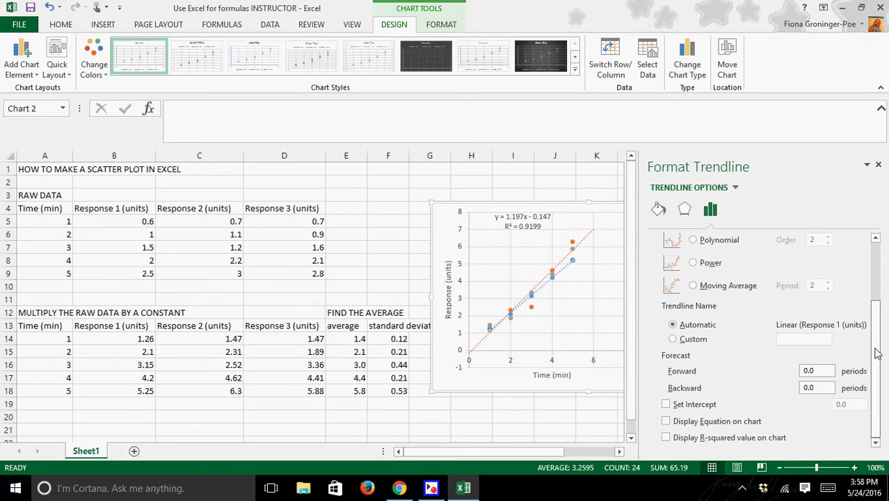
pyautogui.click(666, 421)
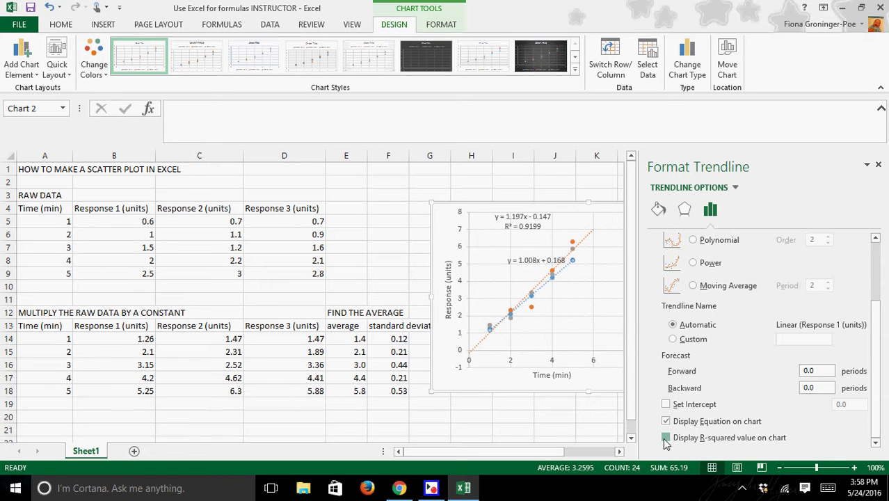
pyautogui.click(665, 437)
pyautogui.moveTo(542, 258); pyautogui.dragTo(516, 253)
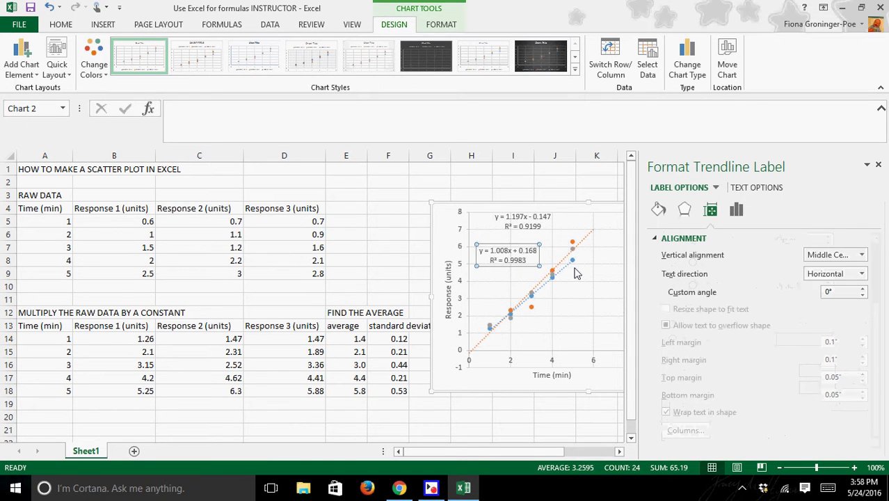
# - Add a linear trendline to Response 3 with equation and R² label (y = 1.134x + 2E-15, R² = 0.9759), placed below the lines
pyautogui.rightClick(512, 319)
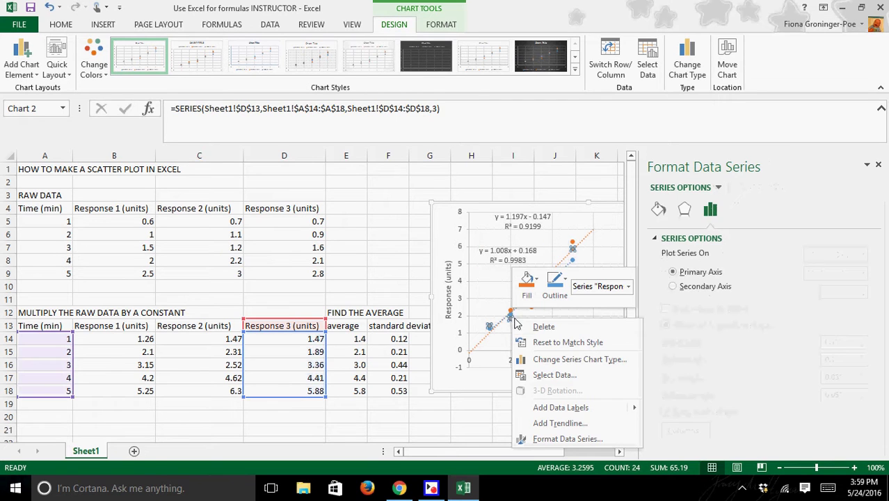
pyautogui.click(589, 424)
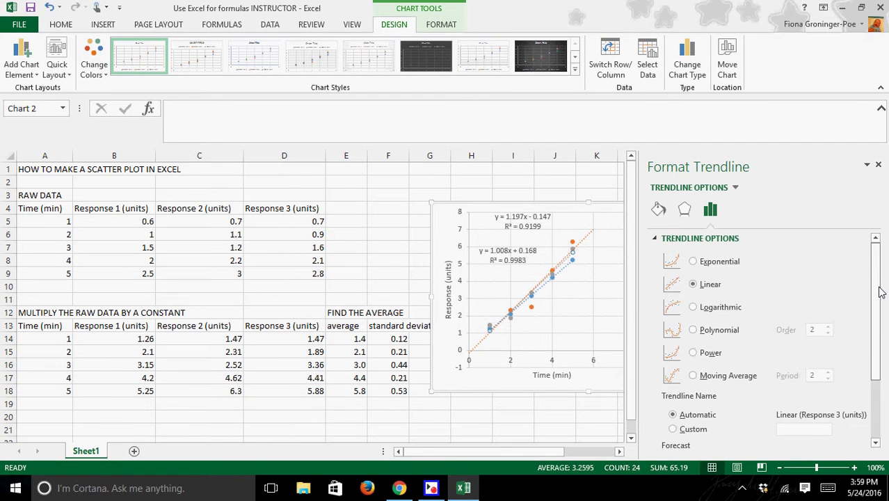
pyautogui.moveTo(880, 292); pyautogui.dragTo(879, 351)
pyautogui.click(666, 421)
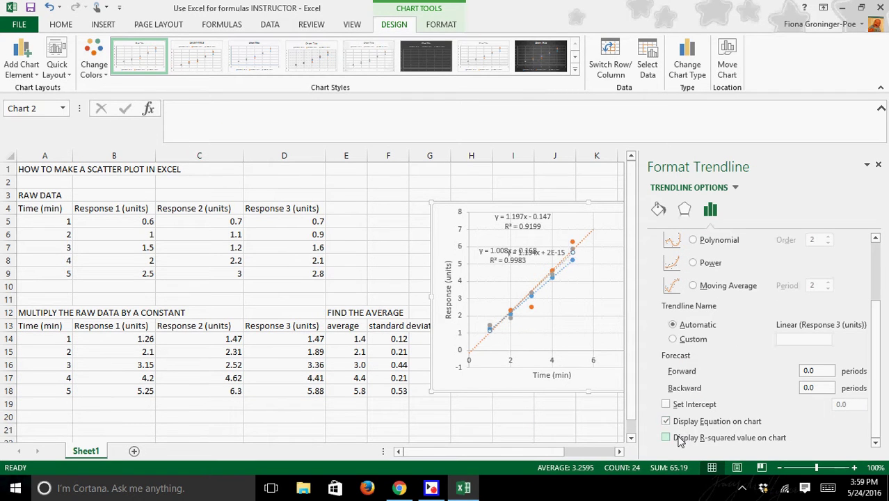
pyautogui.click(680, 439)
pyautogui.moveTo(546, 248); pyautogui.dragTo(572, 318)
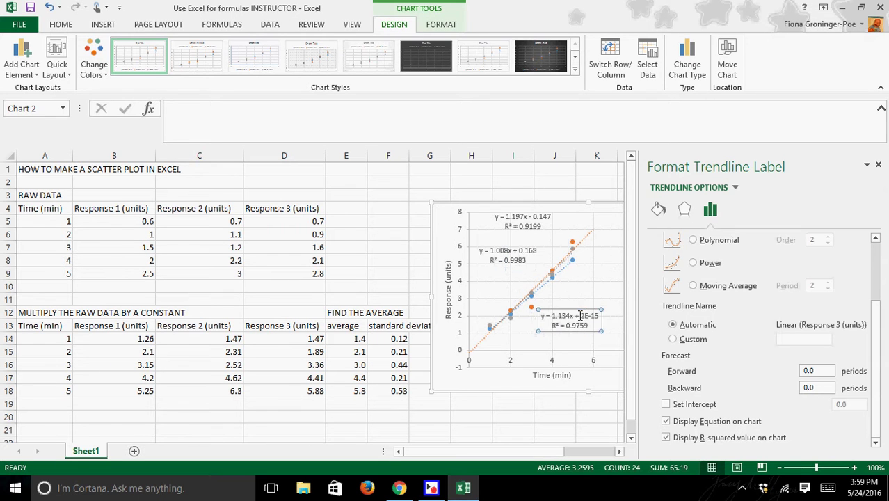
# - Close the Format Trendline Label pane and select the top equation label
pyautogui.click(878, 167)
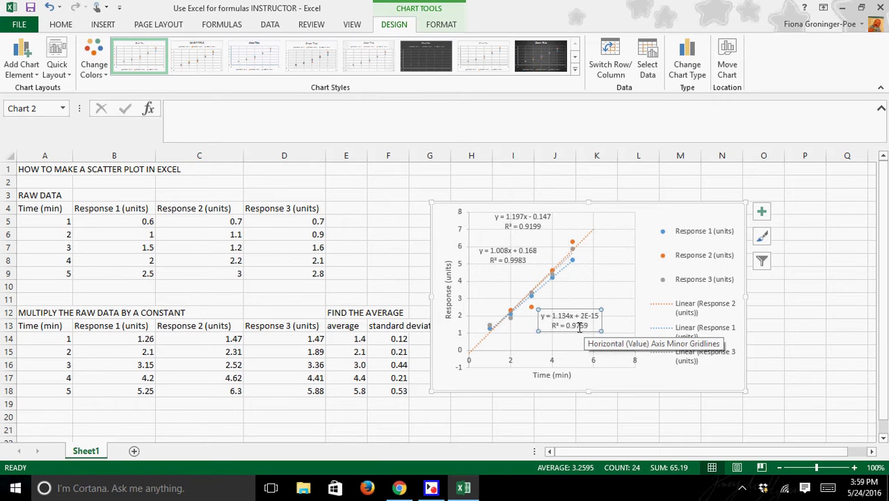
pyautogui.click(497, 218)
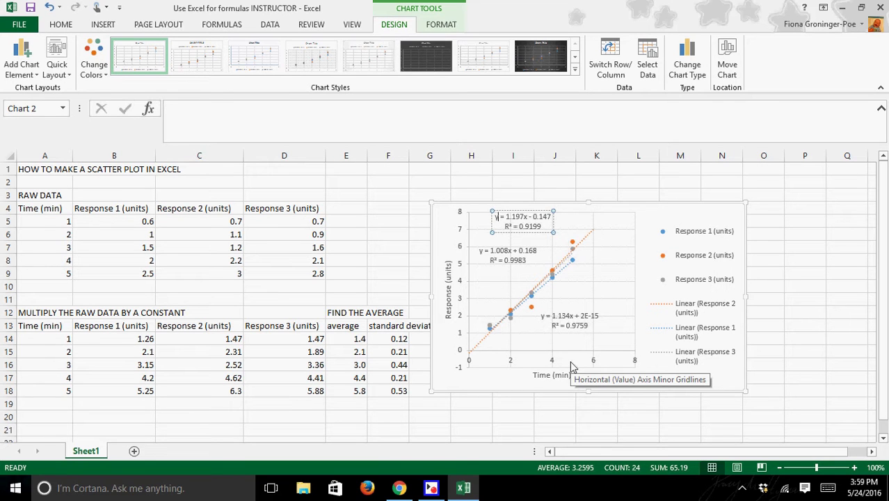
# - Add the heading 'Trendline 1' above the y = 1.008x + 0.168 equation label
pyautogui.click(496, 217)
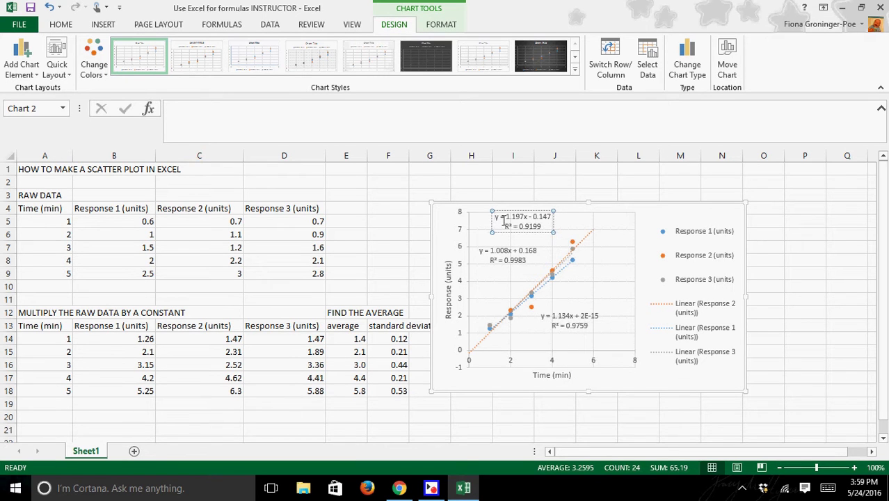
pyautogui.click(492, 255)
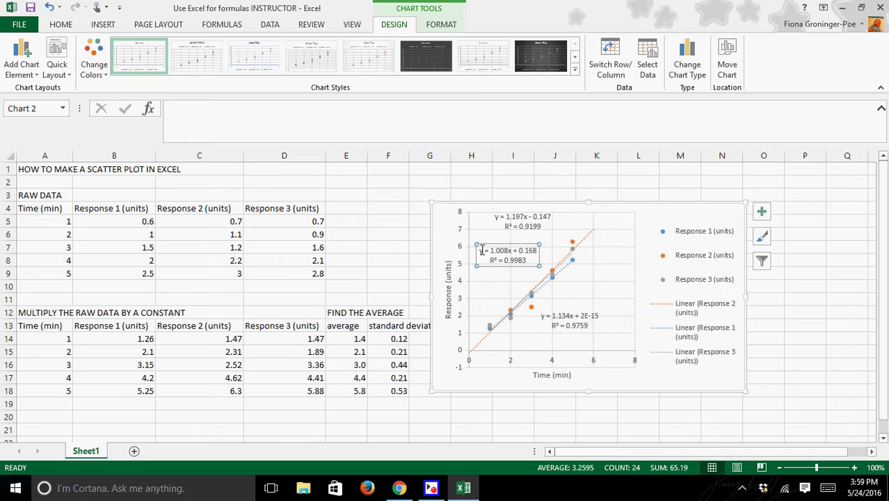
pyautogui.click(484, 252)
pyautogui.press('Return')
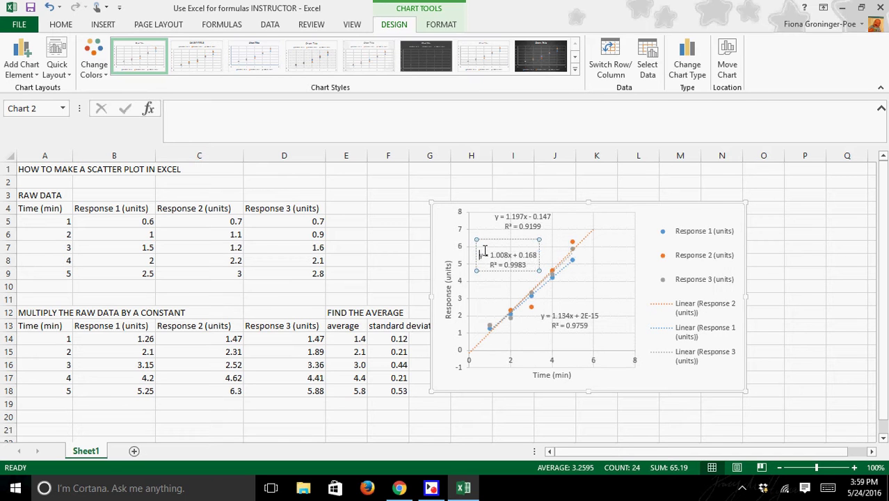
pyautogui.press('Up')
pyautogui.write('Trendline 1')
# - Add the heading 'Trendline 2' above the y = 1.197x - 0.147 equation label
pyautogui.click(497, 219)
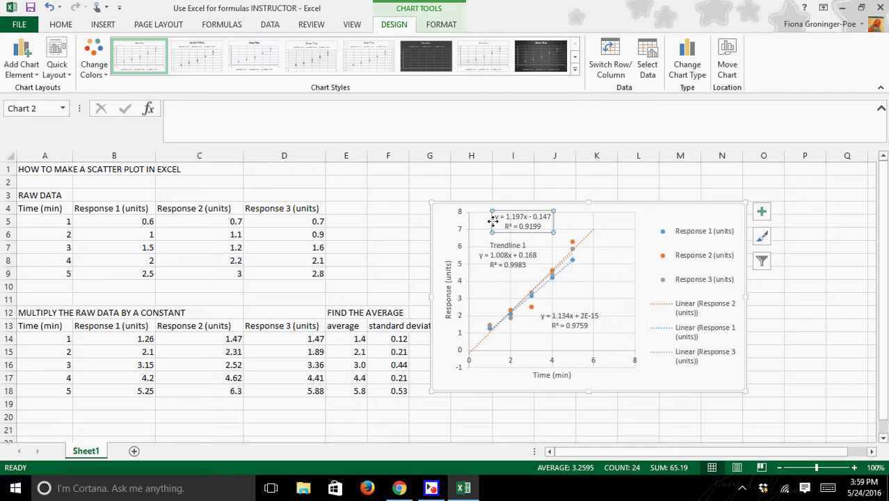
pyautogui.click(497, 219)
pyautogui.press('Return')
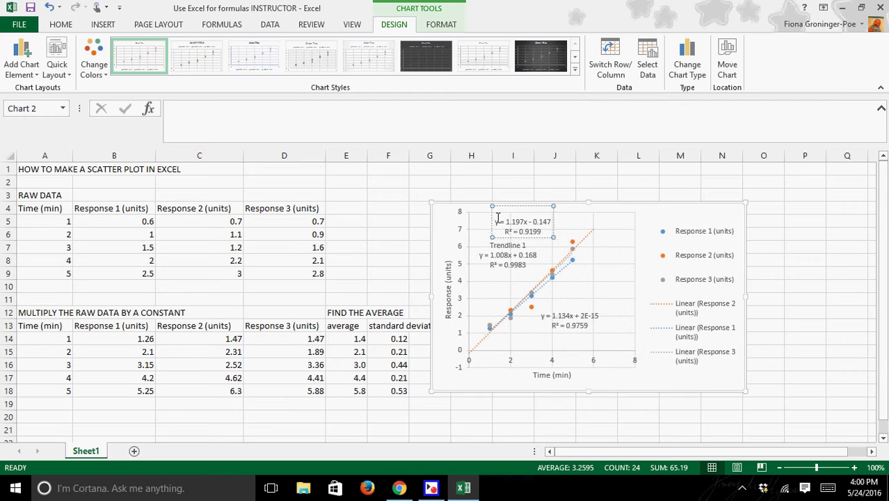
pyautogui.press('Up')
pyautogui.write('Trendline 2')
# - Add the heading 'Trendline 3' to the y = 1.134x + 2E-15 equation label
pyautogui.click(579, 319)
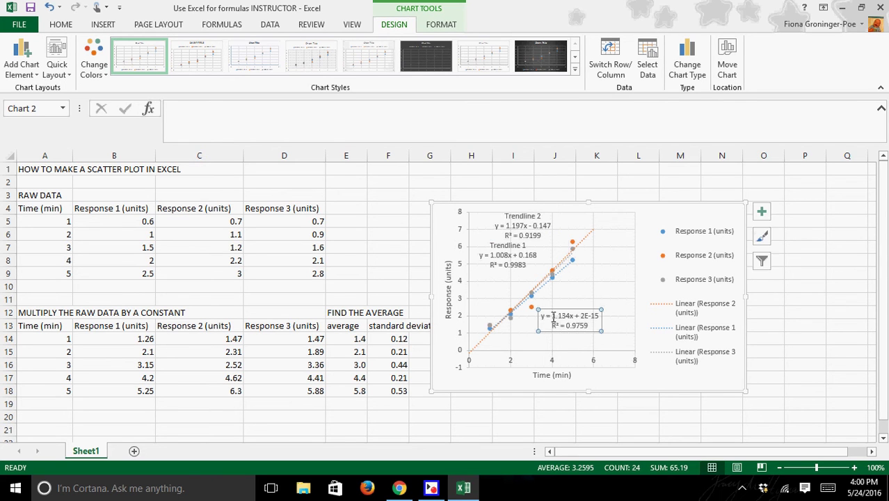
pyautogui.click(542, 317)
pyautogui.press('Return')
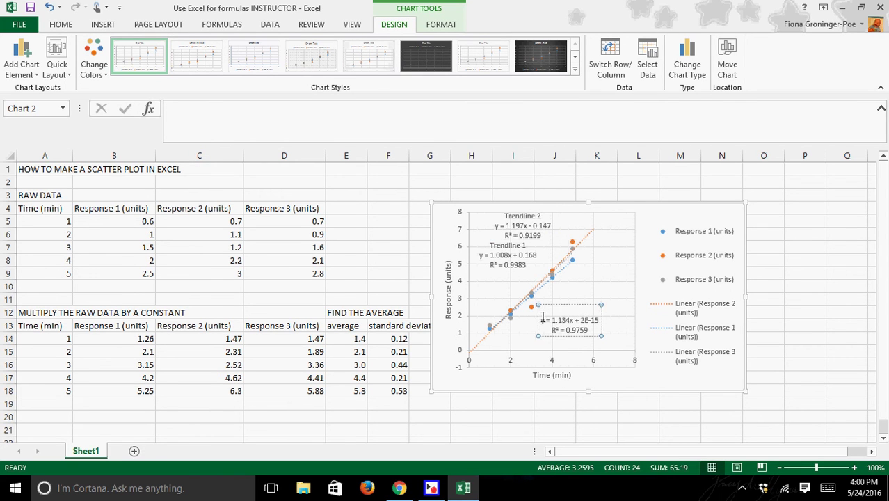
pyautogui.write('Trendline 3')
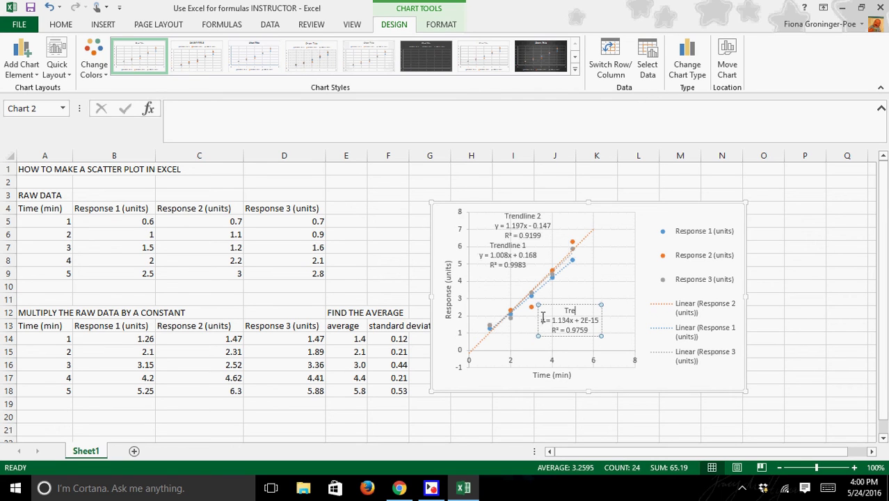